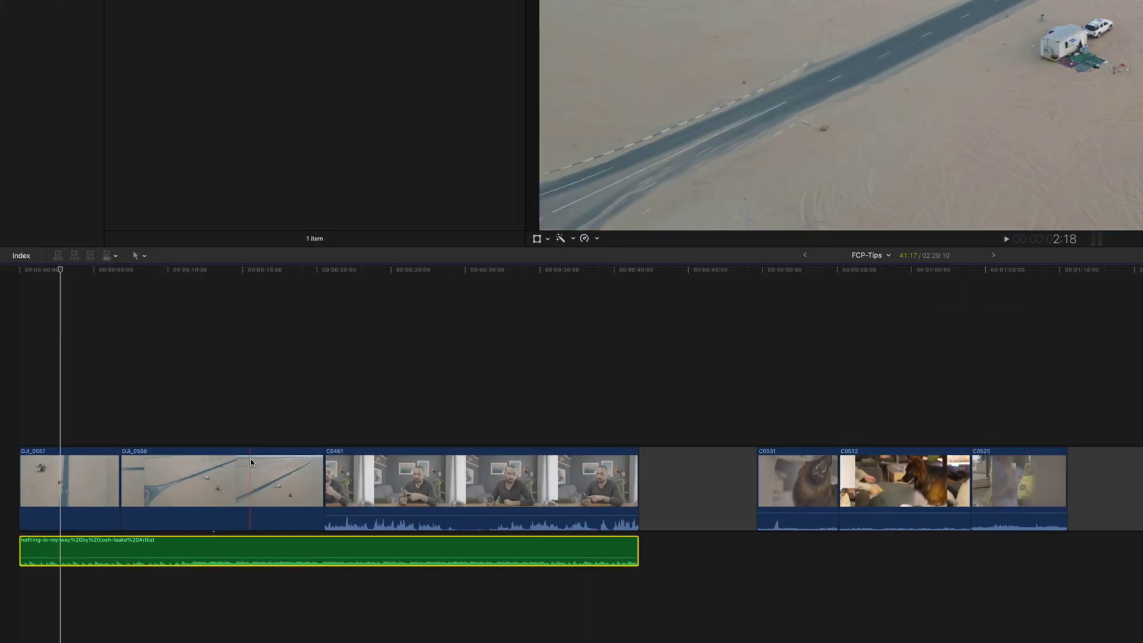
{"action": "left_click", "coordinate": [251, 472]}
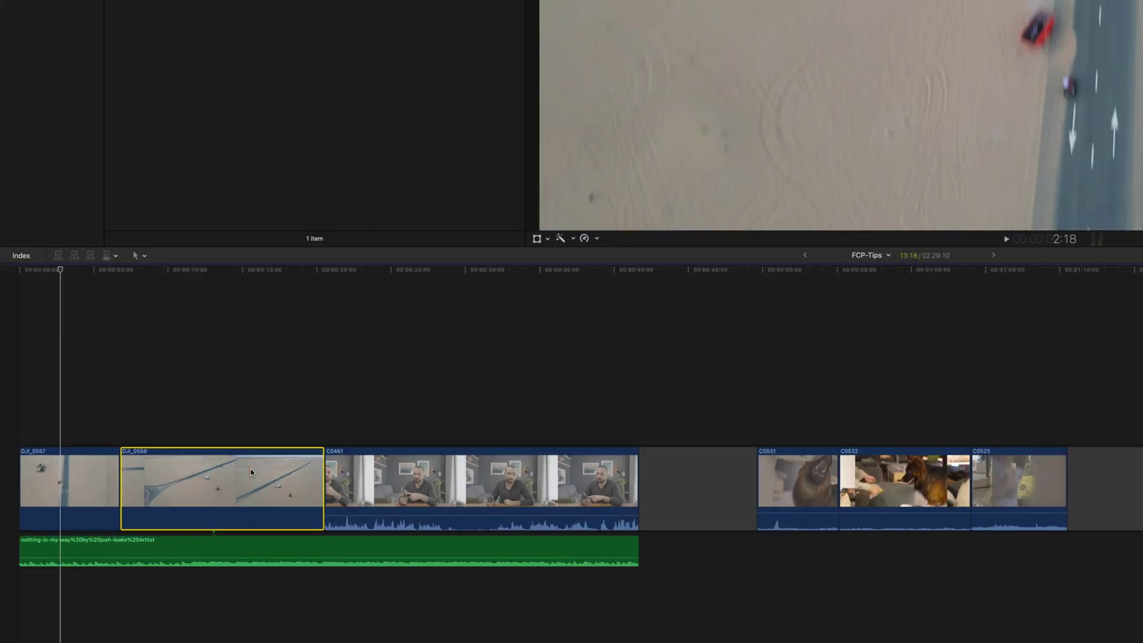
{"action": "key", "text": "Delete"}
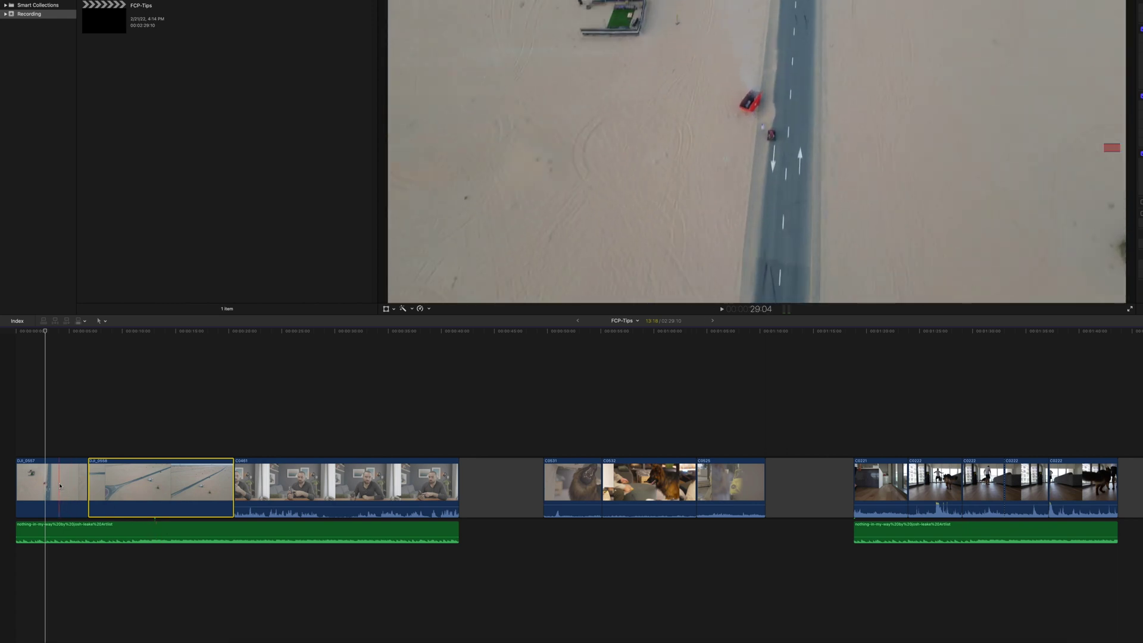
Reconnect the music clip to DJI_0557, then delete DJI_0558 so C0461 follows directly.
{"action": "left_click", "coordinate": [59, 485]}
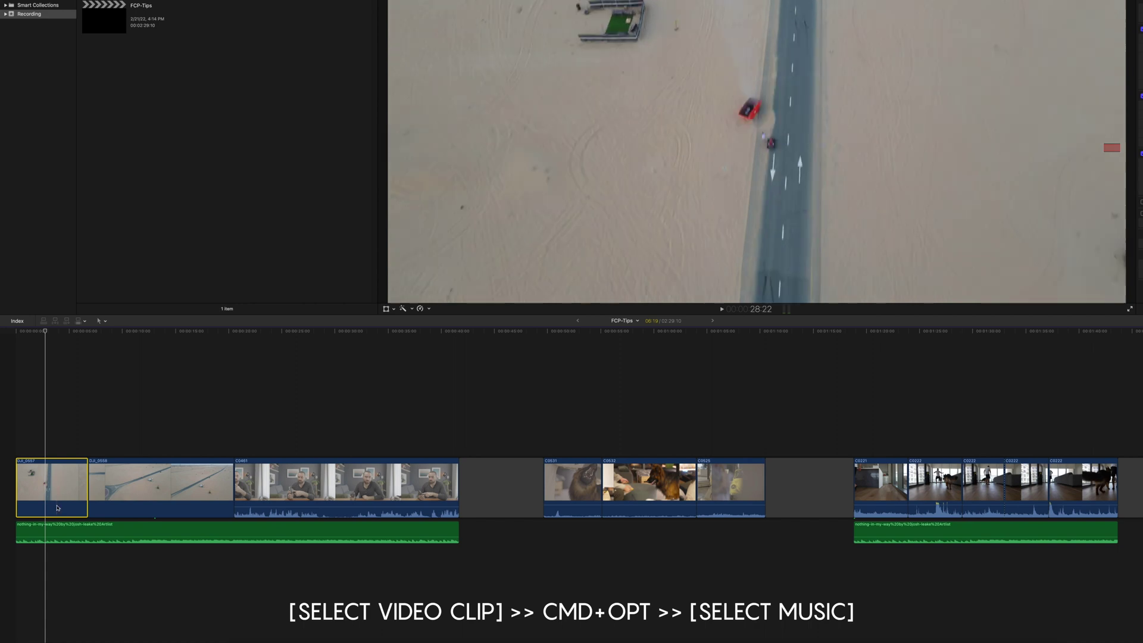
{"action": "left_click", "coordinate": [57, 527], "text": "alt+super"}
{"action": "left_click", "coordinate": [57, 527], "text": "alt+super"}
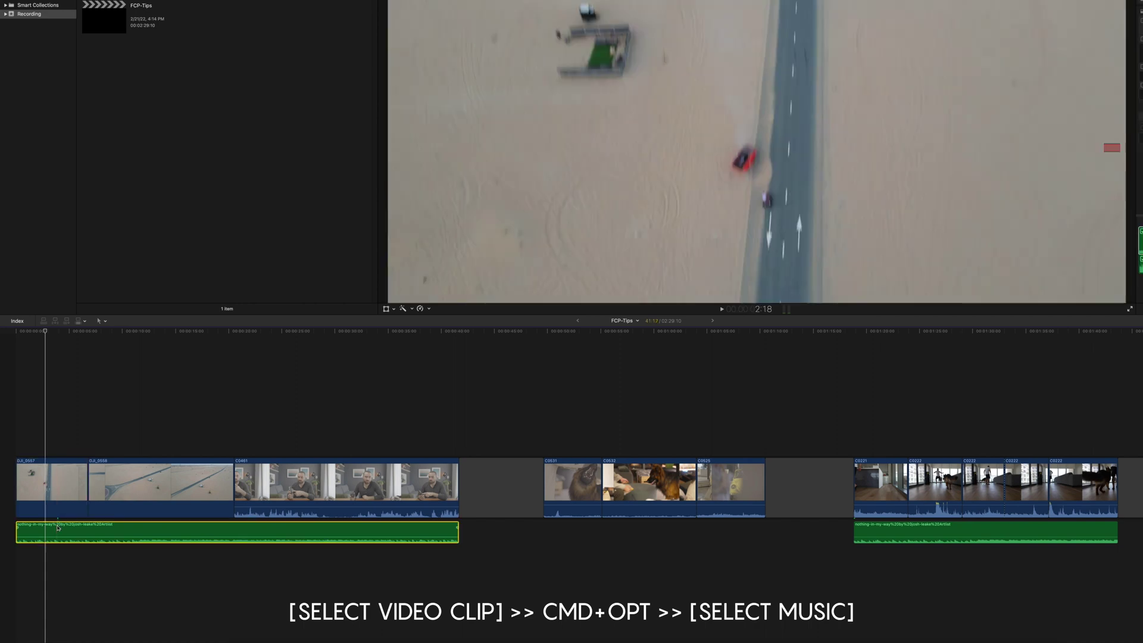
{"action": "left_click_drag", "start_coordinate": [76, 531], "coordinate": [75, 535]}
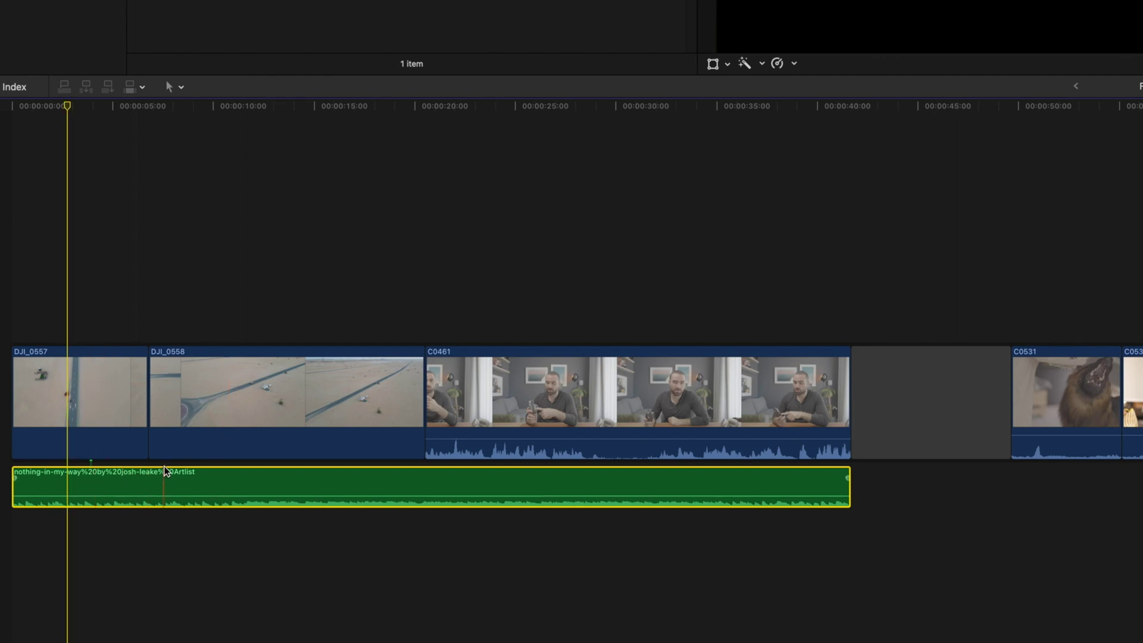
{"action": "left_click", "coordinate": [235, 411]}
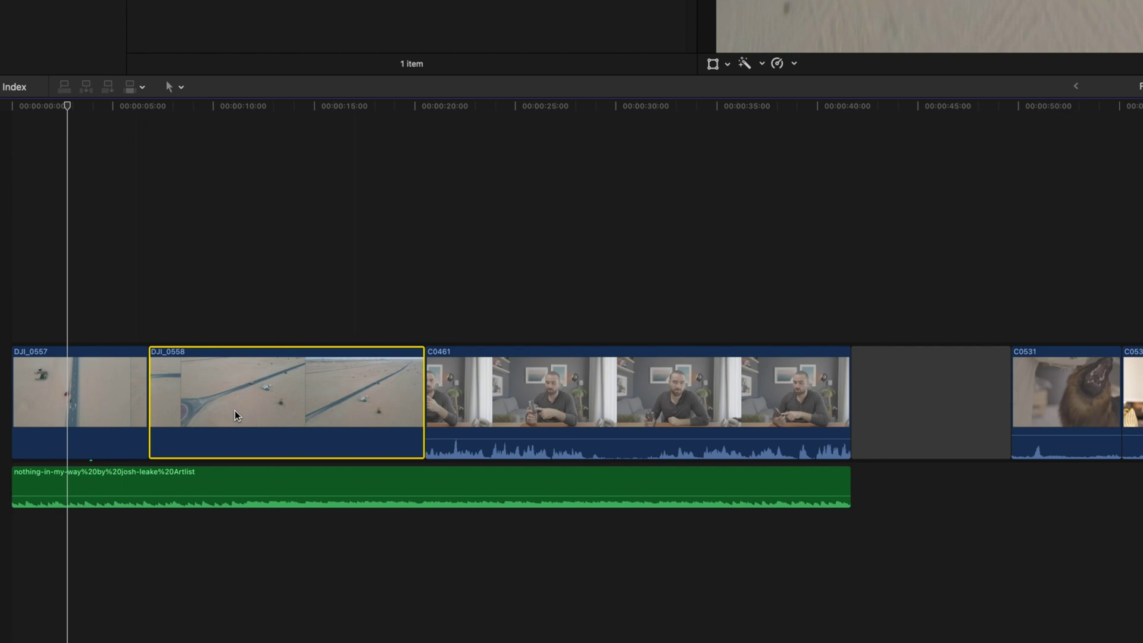
{"action": "key", "text": "Delete"}
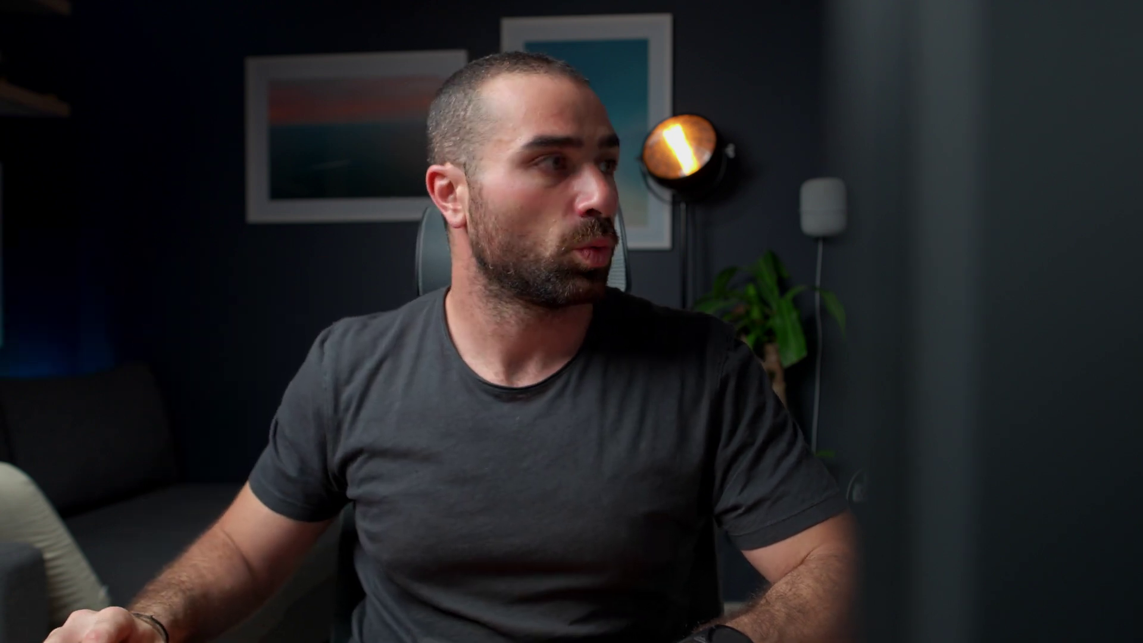
Choose the Trim tool from the Tools pop-up menu above the timeline.
{"action": "left_click", "coordinate": [116, 323]}
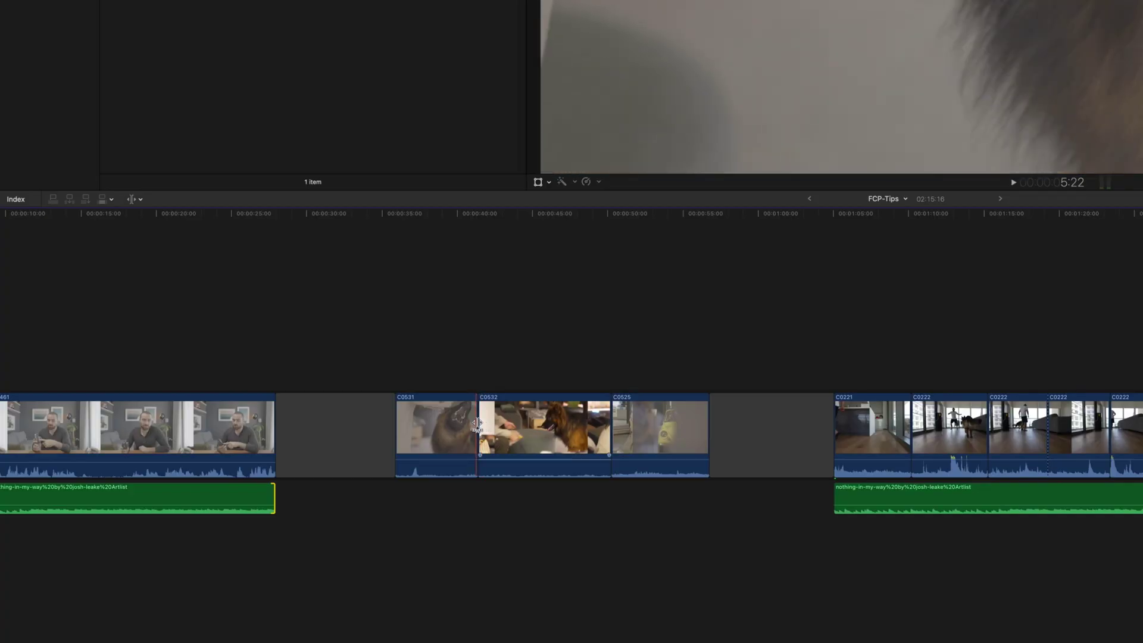
Roll the C0531/C0532 edit point one second later (+01:00).
{"action": "mouse_move", "coordinate": [478, 423]}
{"action": "left_mouse_down"}
{"action": "mouse_move", "coordinate": [509, 423]}
{"action": "mouse_move", "coordinate": [451, 423]}
{"action": "mouse_move", "coordinate": [482, 423]}
{"action": "left_mouse_up"}
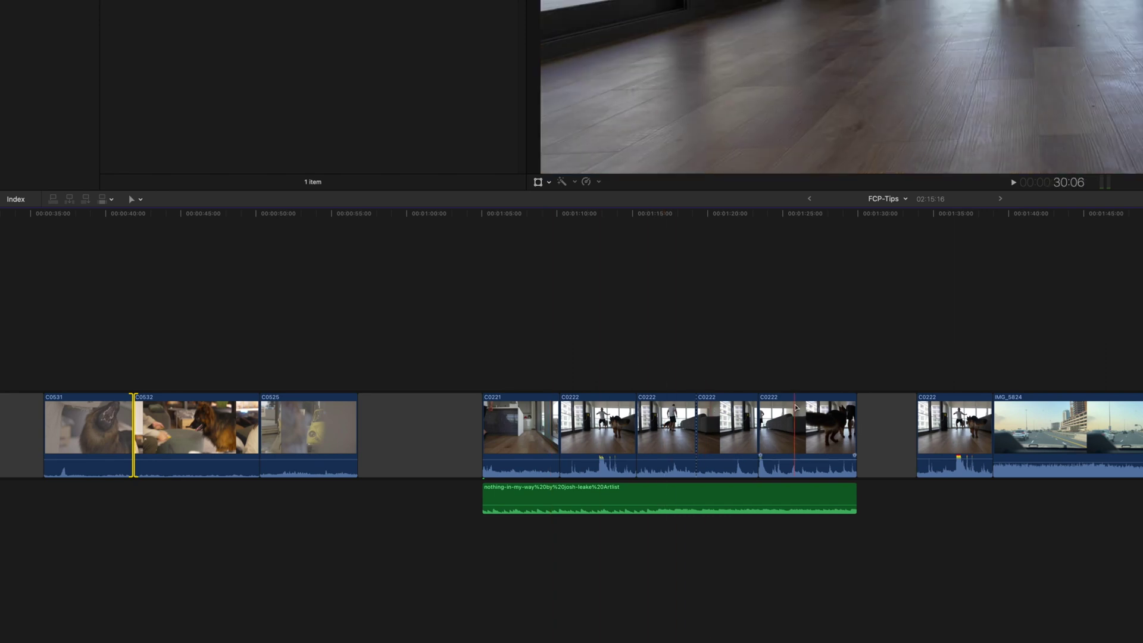
Pull the C0222 clip up out of the primary storyline.
{"action": "left_click_drag", "start_coordinate": [802, 433], "coordinate": [799, 331]}
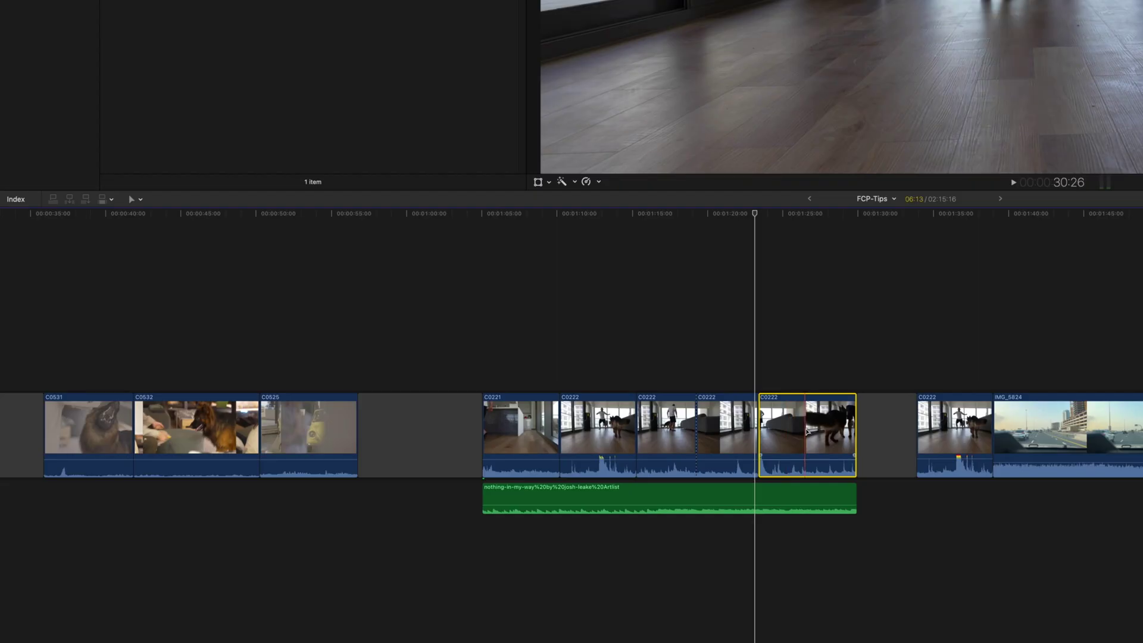
Drag C0222 left by -00:06.00 so the IMG_5824 highway clip follows it directly.
{"action": "left_click_drag", "start_coordinate": [800, 406], "coordinate": [605, 430]}
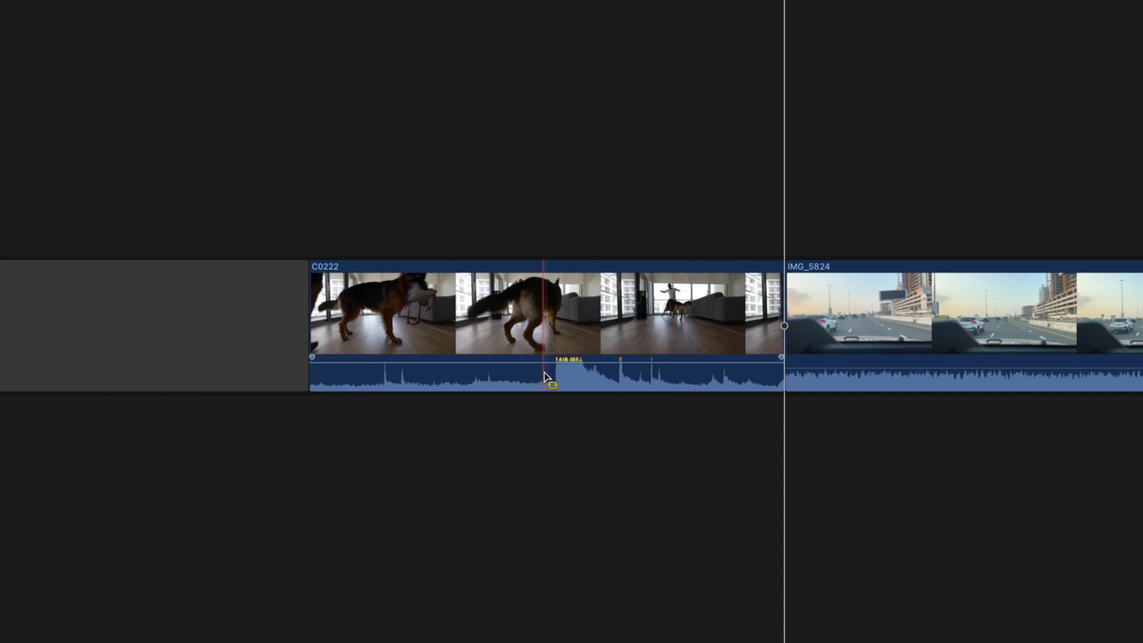
Drag a 23-frame range selection across part of the C0222 dog clip.
{"action": "left_click_drag", "start_coordinate": [544, 373], "coordinate": [645, 373]}
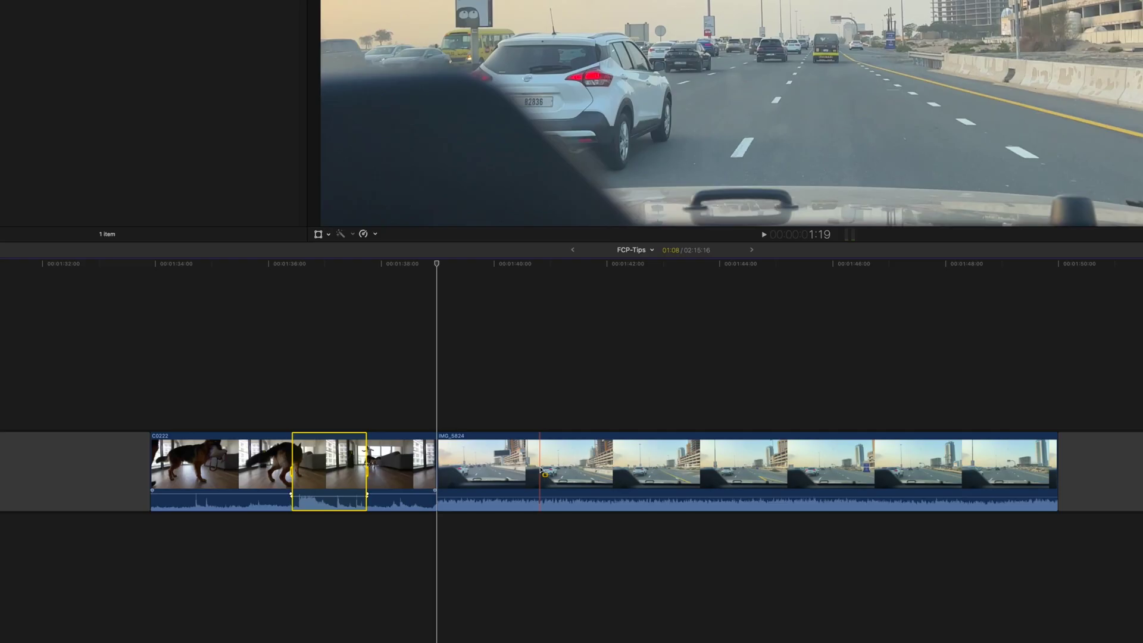
Drag a range selection across the IMG_5824 highway clip.
{"action": "left_click_drag", "start_coordinate": [541, 470], "coordinate": [866, 470]}
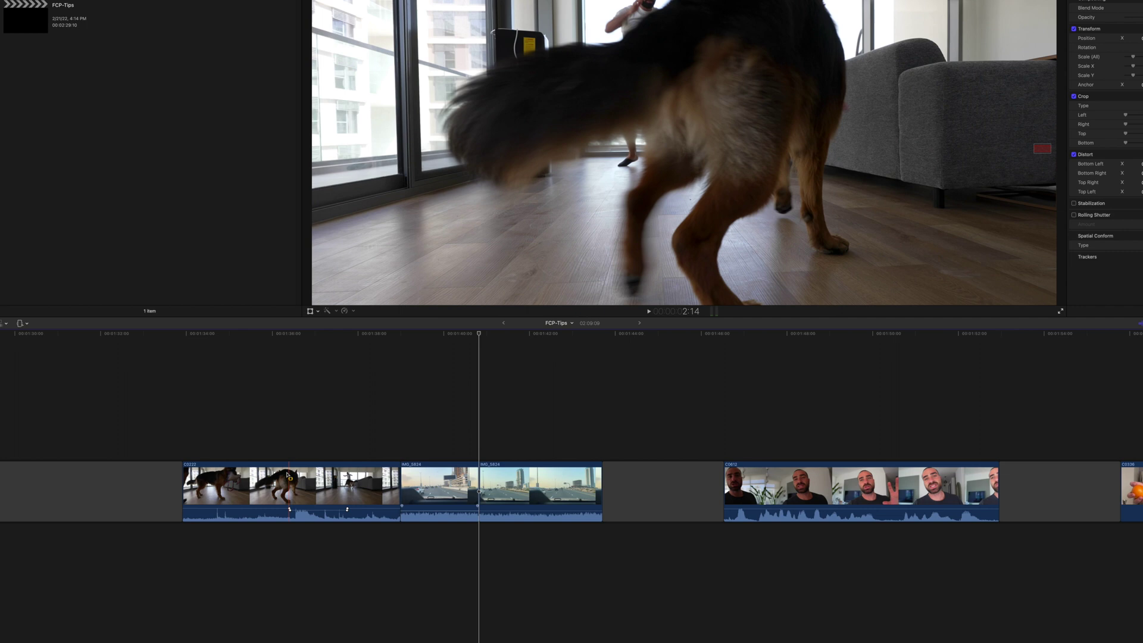
Range-select from the playhead across C0222 and IMG_5824 and export it via Share > Export File.
{"action": "left_click_drag", "start_coordinate": [295, 475], "coordinate": [481, 490]}
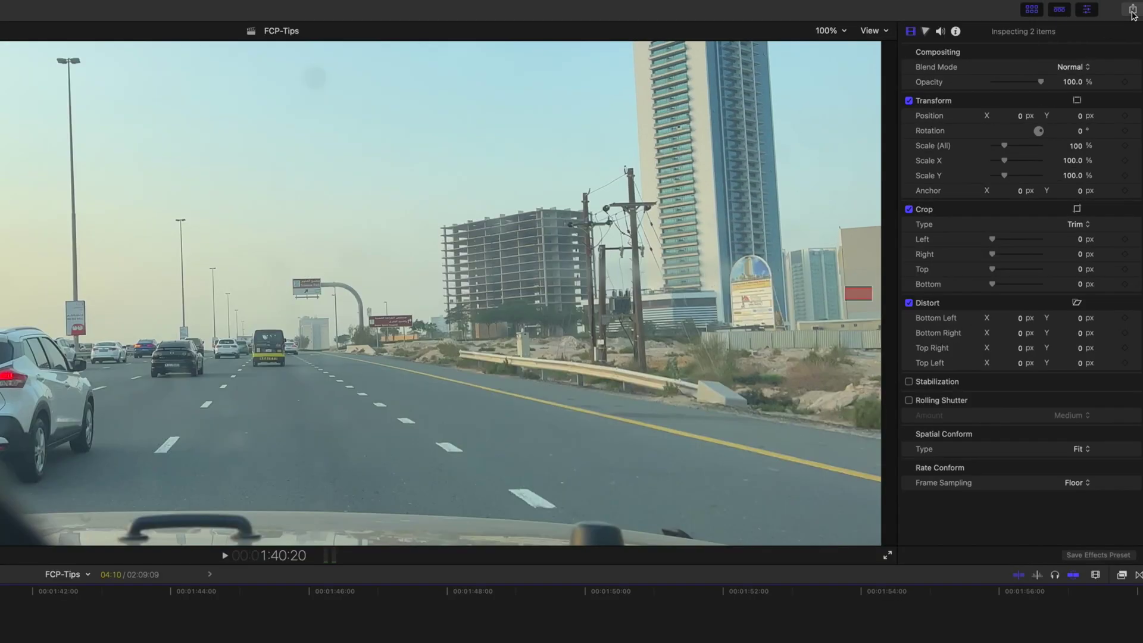
{"action": "left_click", "coordinate": [1132, 10]}
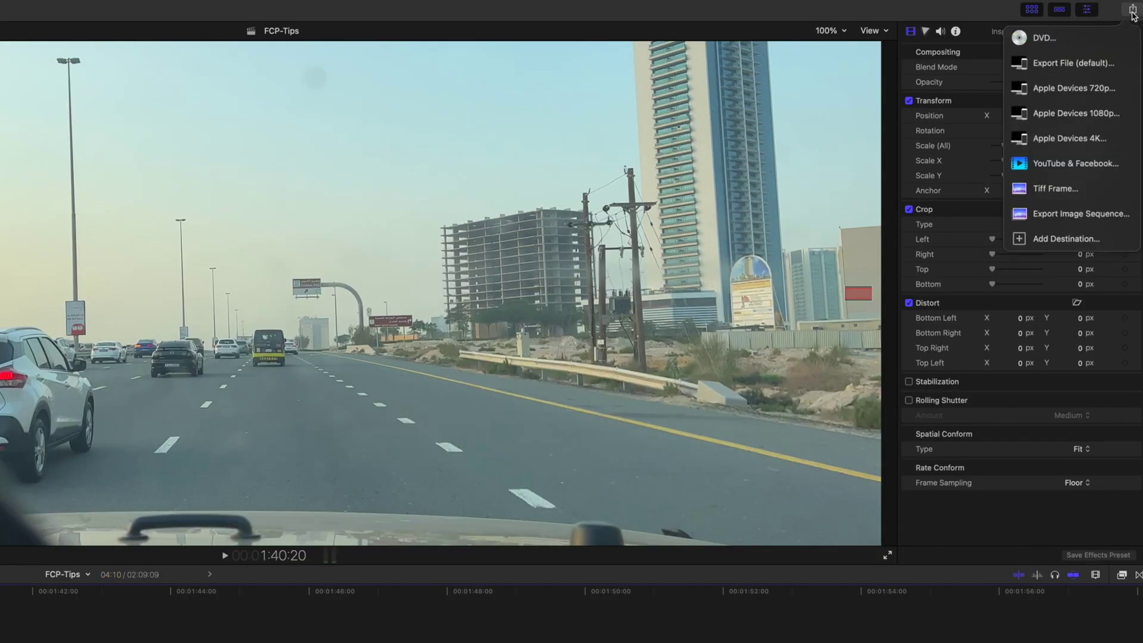
{"action": "left_click", "coordinate": [1071, 65]}
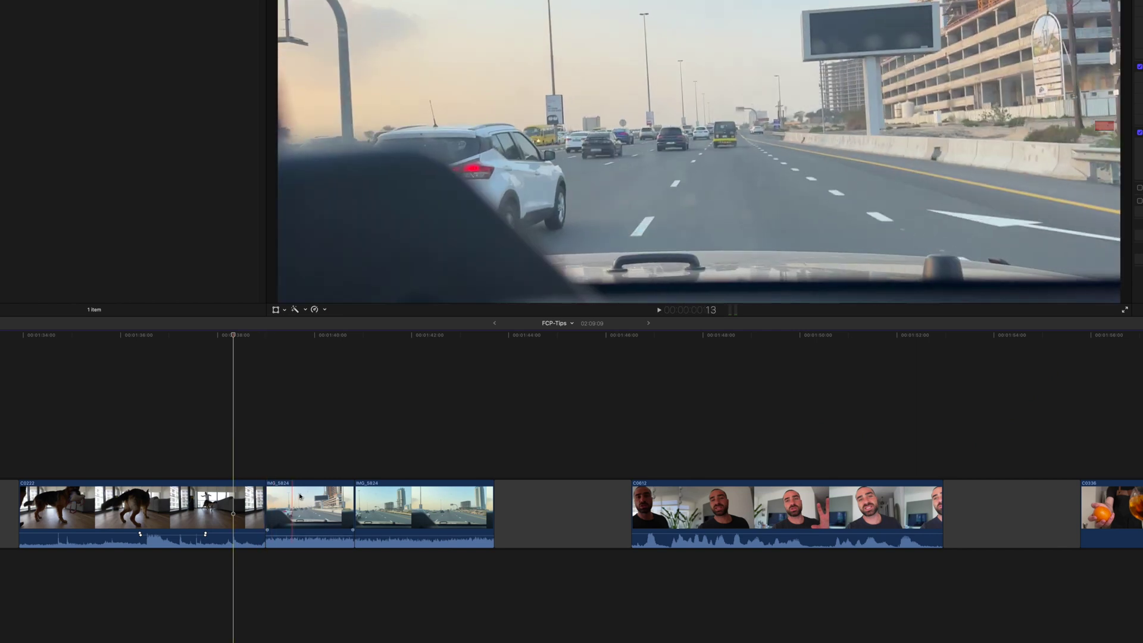
Lift the first IMG_5824 clip out of the storyline and trim its start and end.
{"action": "left_click", "coordinate": [302, 496]}
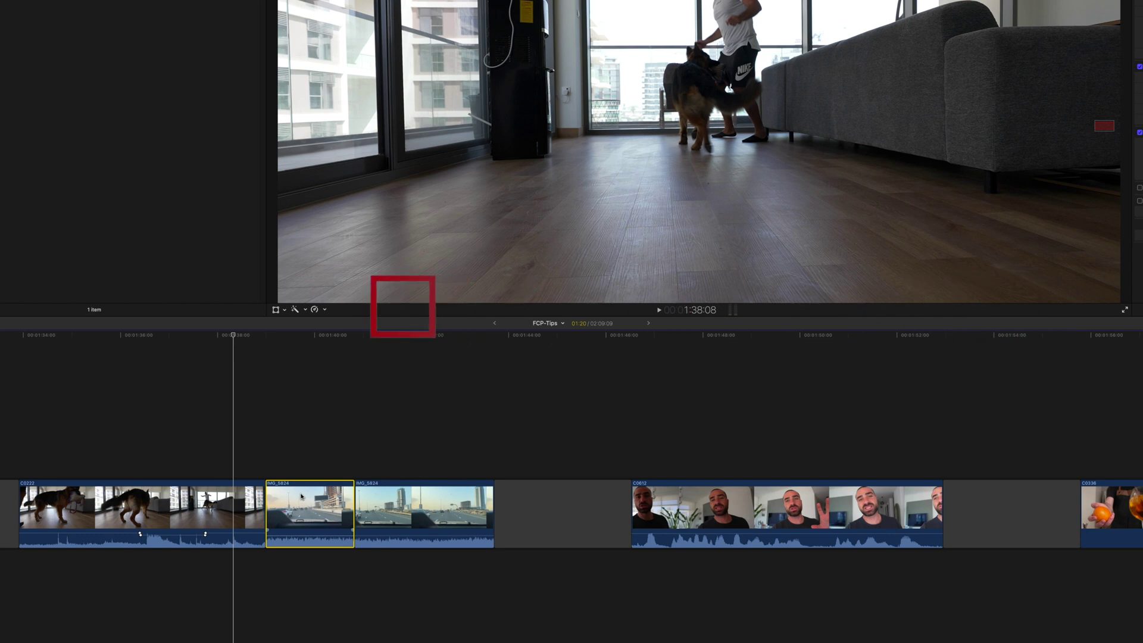
{"action": "key", "text": "super+alt+Up"}
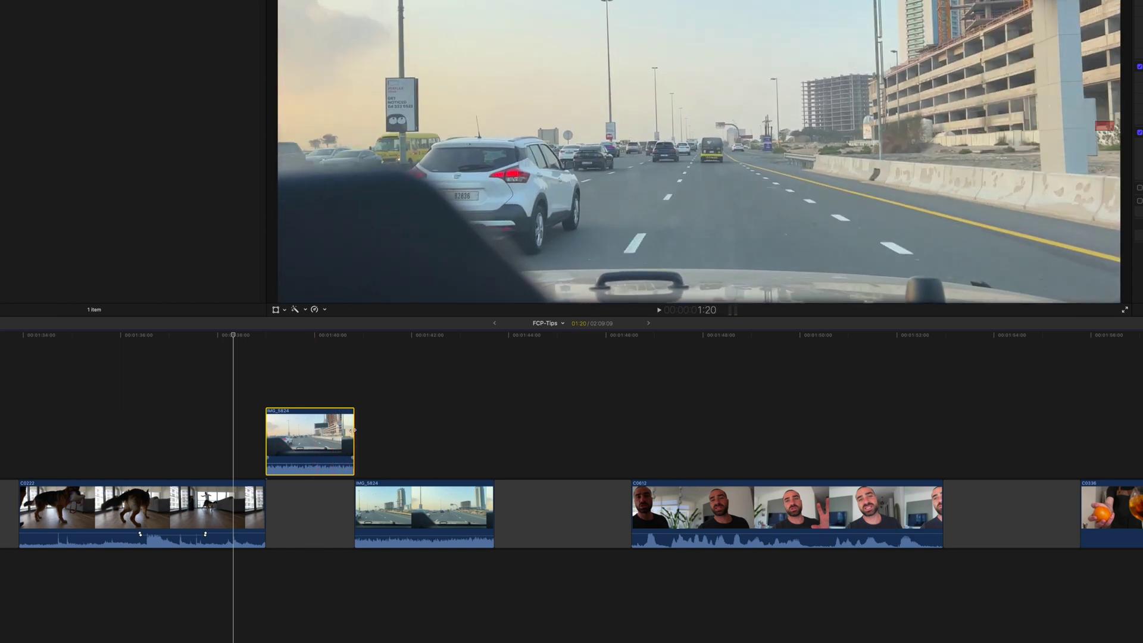
{"action": "left_click_drag", "start_coordinate": [354, 429], "coordinate": [355, 429]}
{"action": "left_click_drag", "start_coordinate": [475, 431], "coordinate": [475, 432]}
{"action": "left_click_drag", "start_coordinate": [267, 432], "coordinate": [297, 431]}
{"action": "left_click_drag", "start_coordinate": [387, 427], "coordinate": [354, 428]}
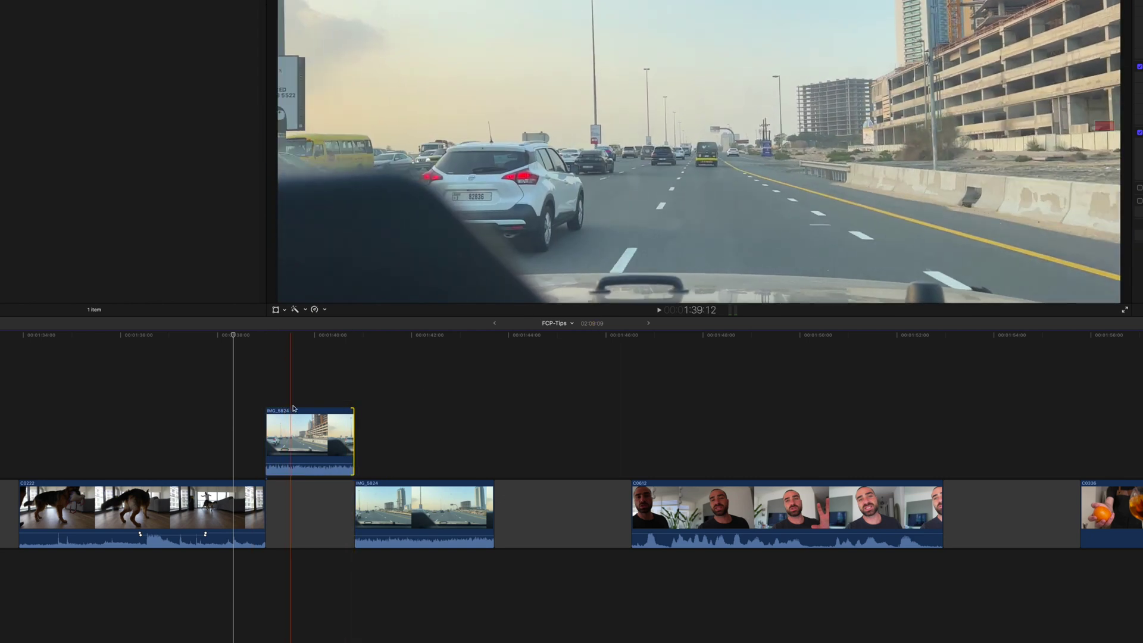
Overwrite the trimmed IMG_5824 clip back into the storyline gap after C0222.
{"action": "key", "text": "s"}
{"action": "left_click", "coordinate": [317, 430]}
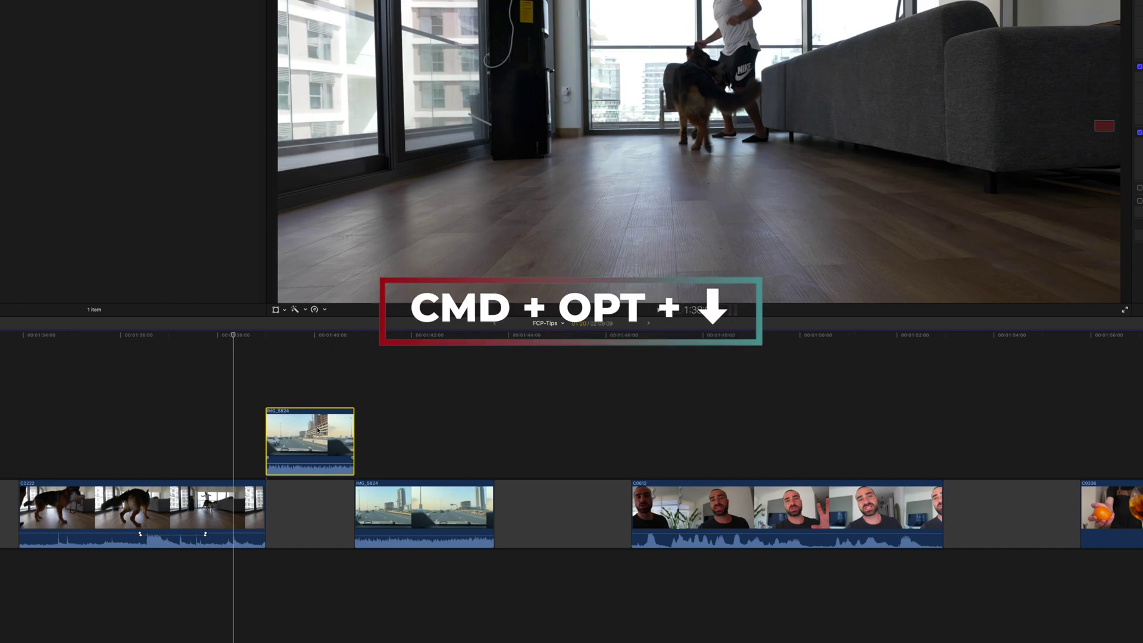
{"action": "key", "text": "super+alt+Down"}
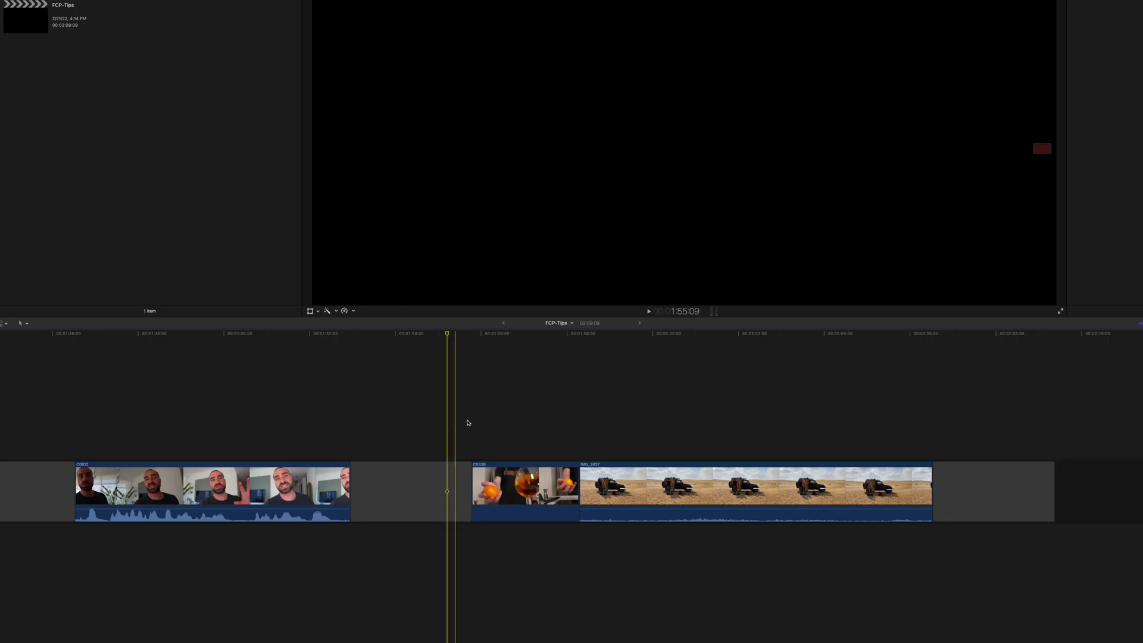
{"action": "key", "text": "space"}
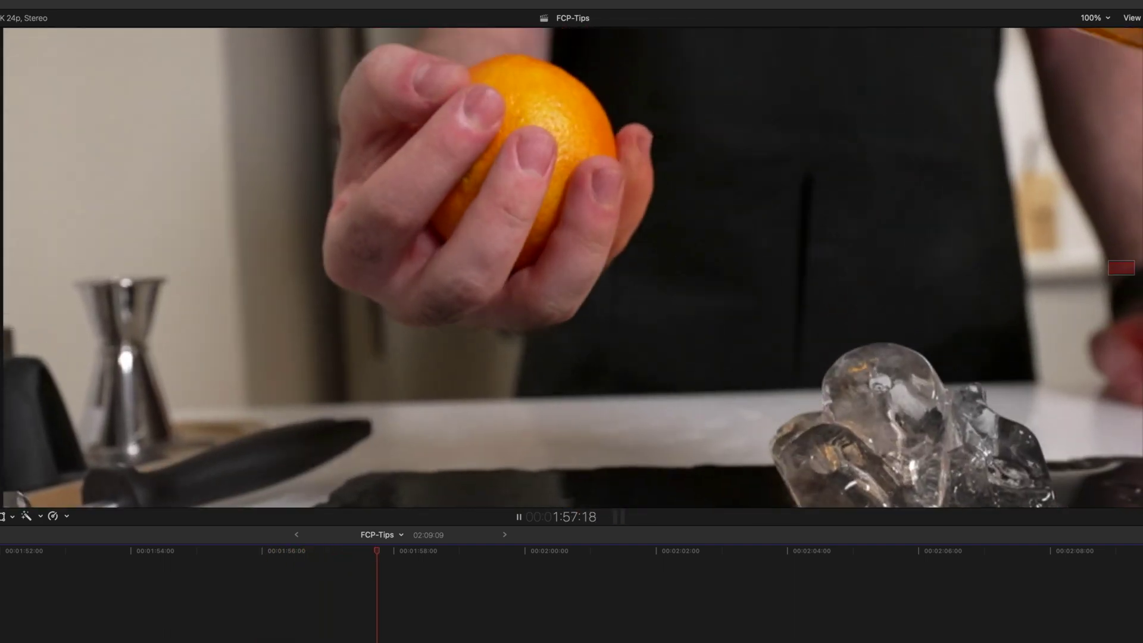
{"action": "key", "text": "space"}
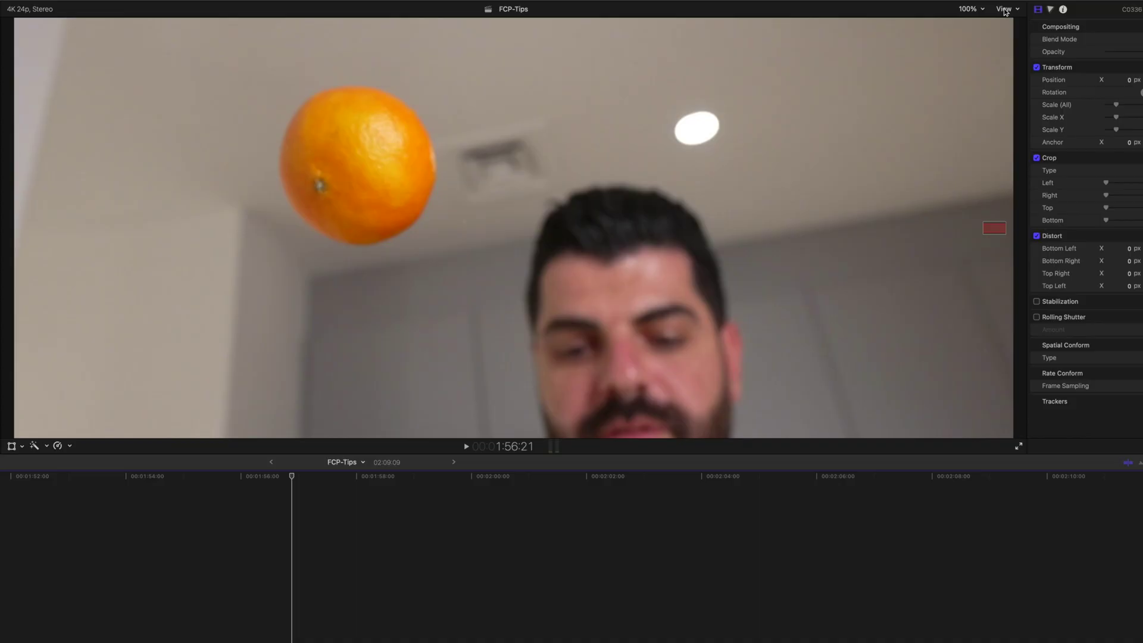
Show the horizon guide, set the viewer to 50%, then scale C0336 to 141% and shift it right.
{"action": "left_click", "coordinate": [990, 16]}
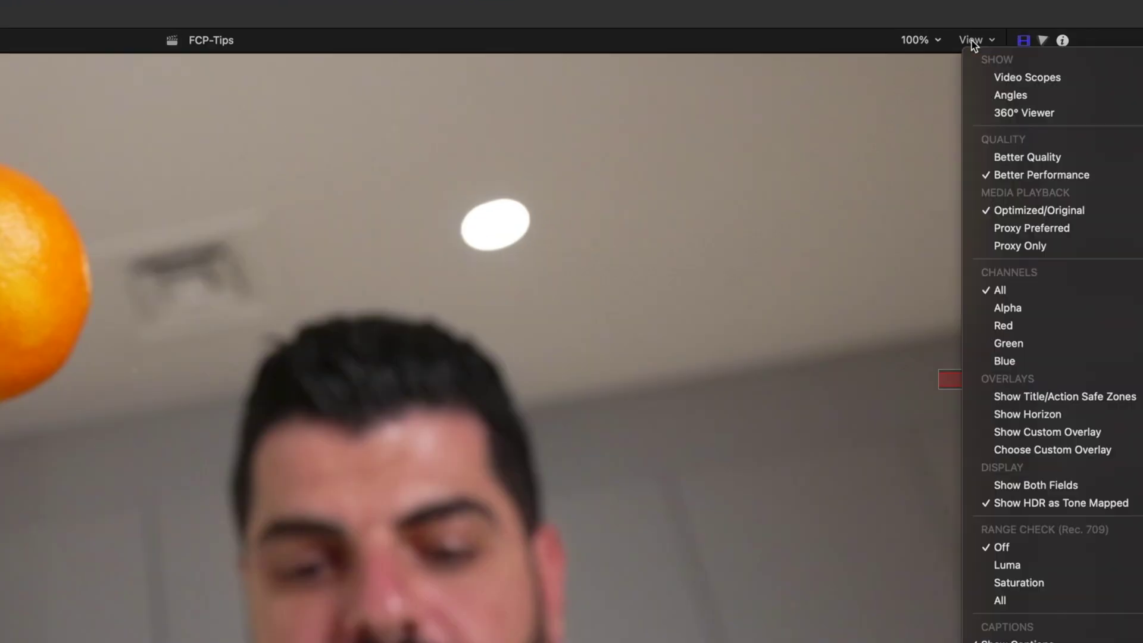
{"action": "left_click", "coordinate": [1019, 414]}
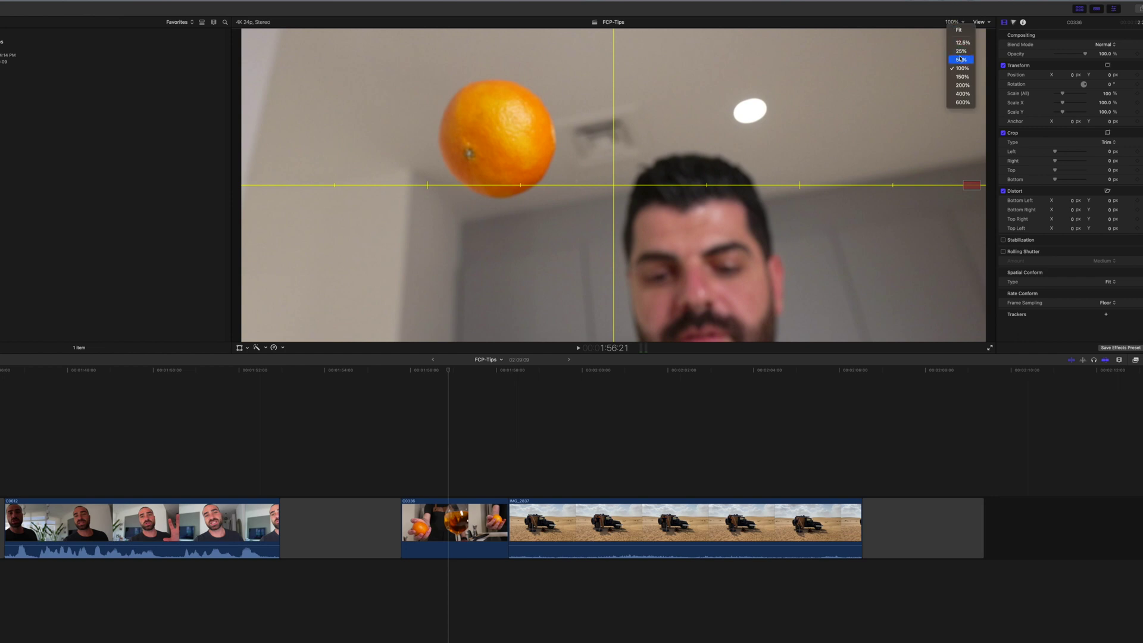
{"action": "left_click", "coordinate": [960, 59]}
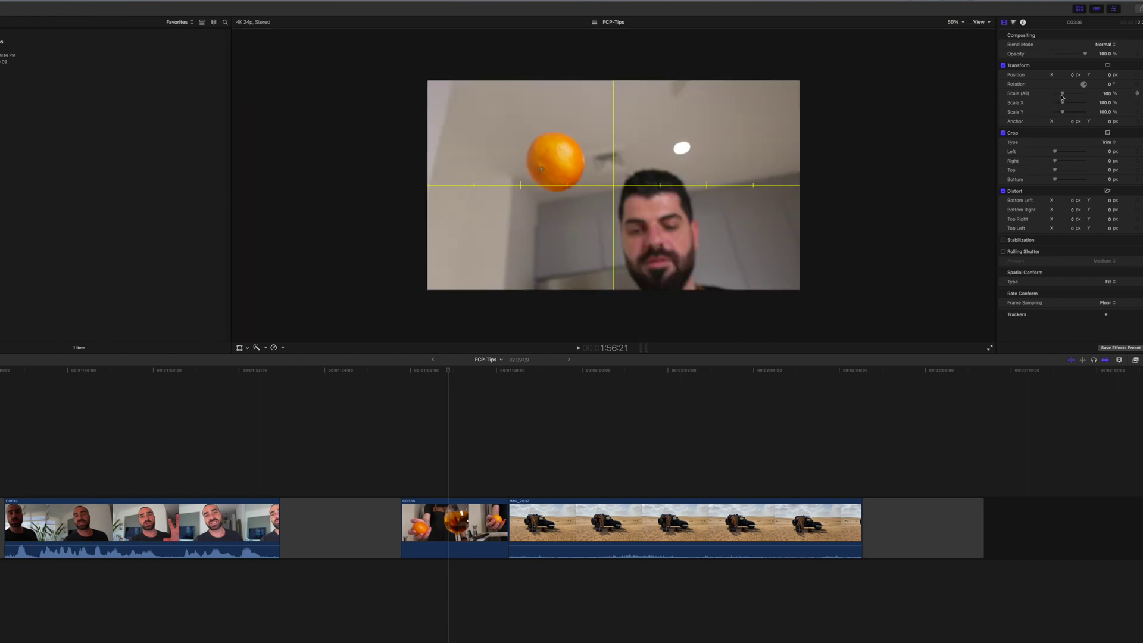
{"action": "left_click_drag", "start_coordinate": [1063, 95], "coordinate": [1066, 96]}
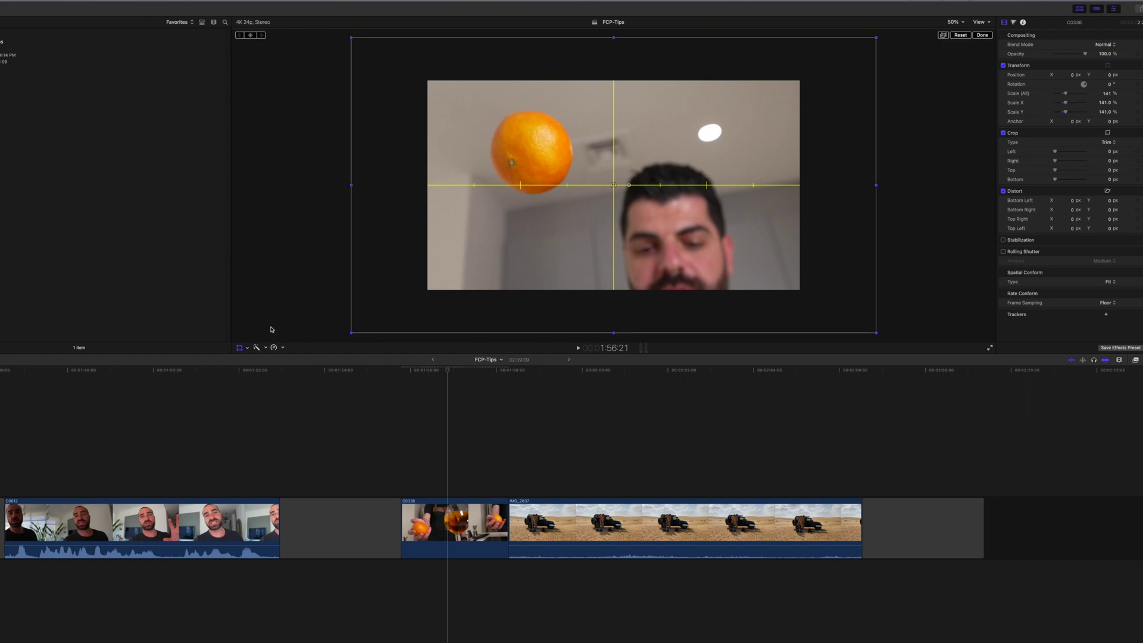
{"action": "left_click_drag", "start_coordinate": [516, 194], "coordinate": [590, 194]}
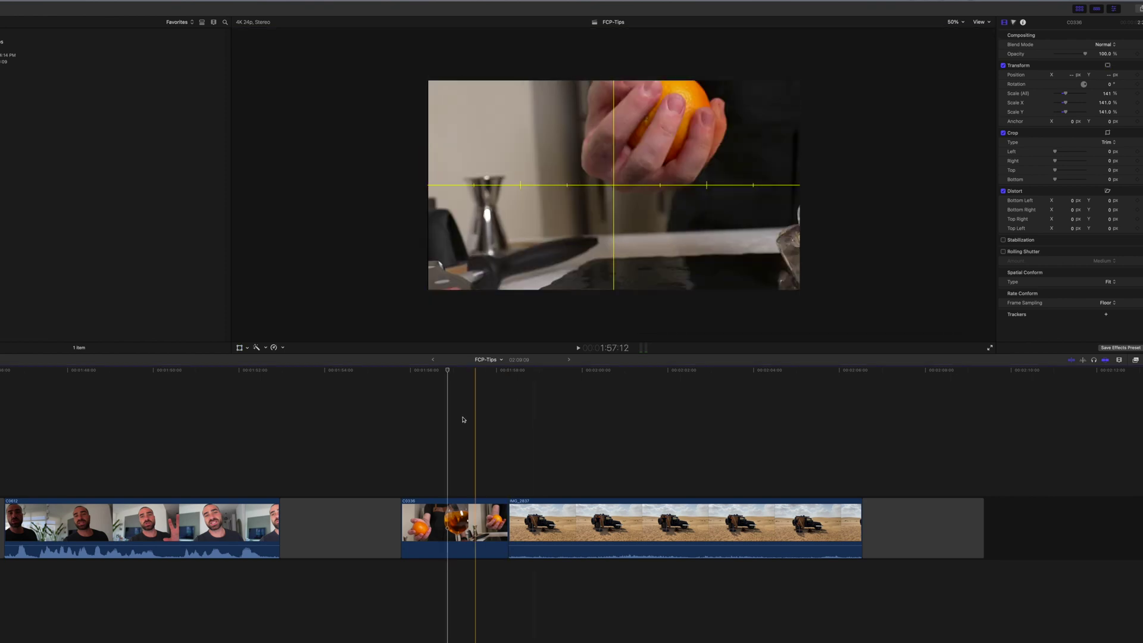
{"action": "key", "text": "space"}
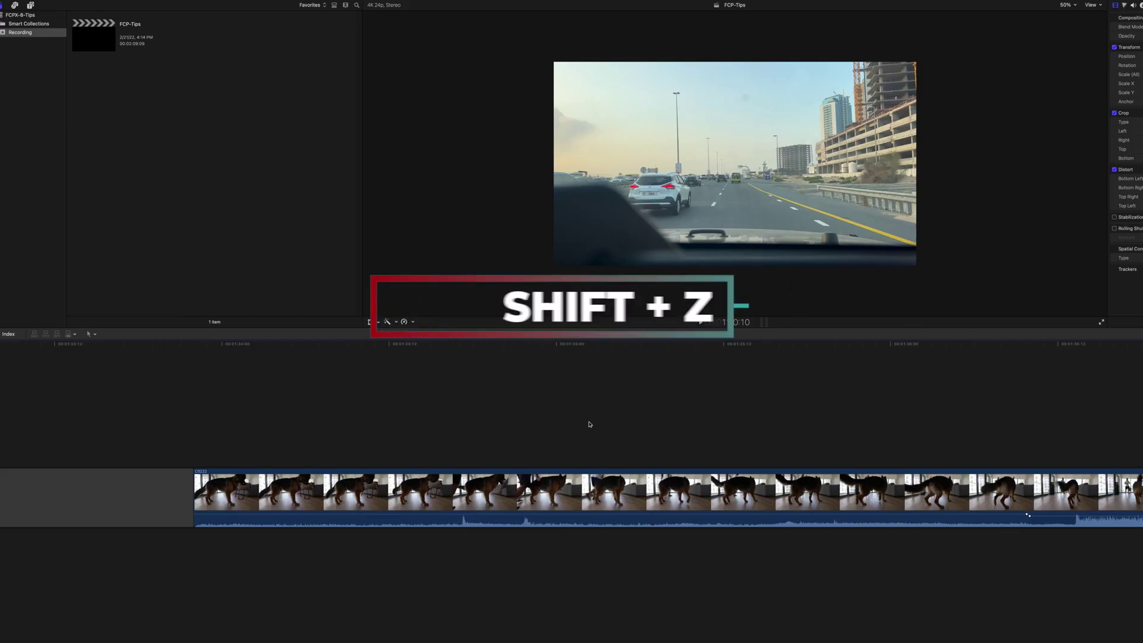
Zoom the timeline to fit all of FCP-Tips with Shift+Z and jump to the start with Home.
{"action": "key", "text": "shift+z"}
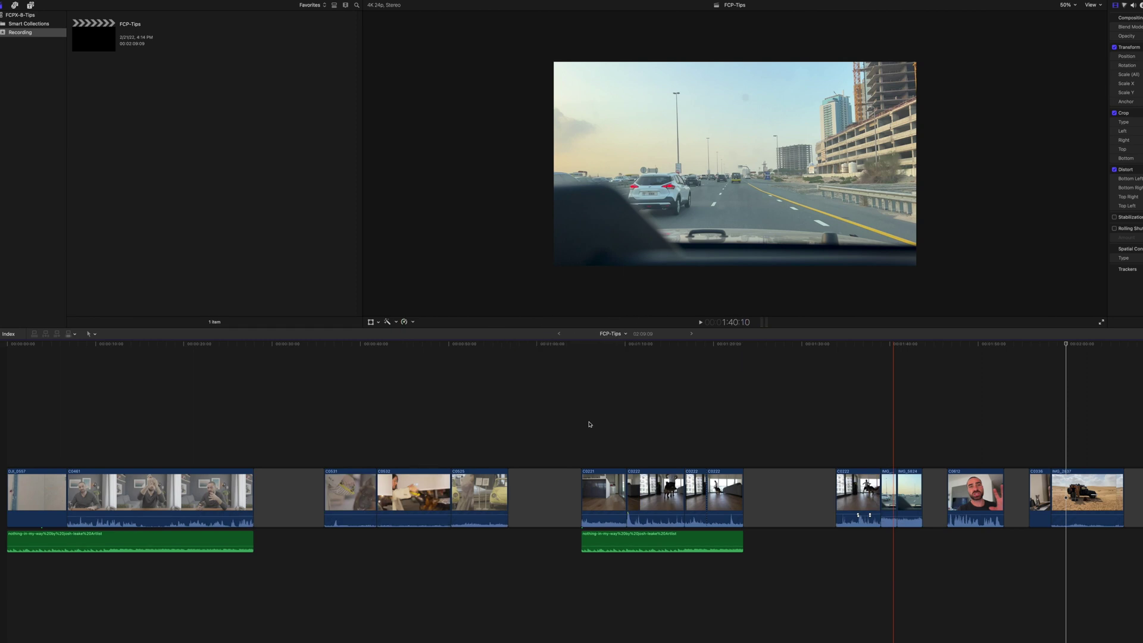
{"action": "key", "text": "Home"}
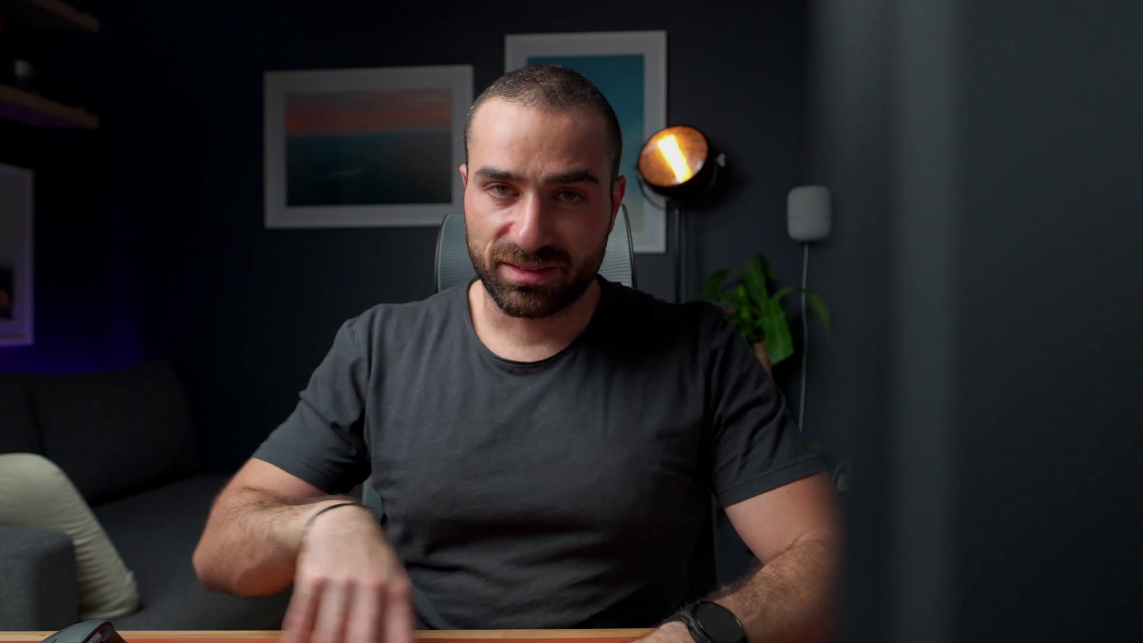